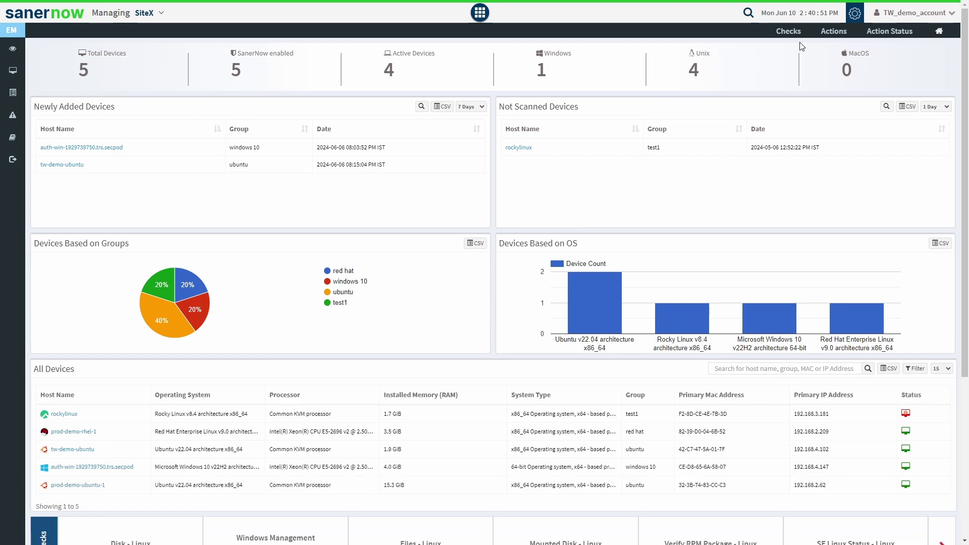
Step: Go to Actions > Remote Access to list the endpoints available for remote connection
click(833, 33)
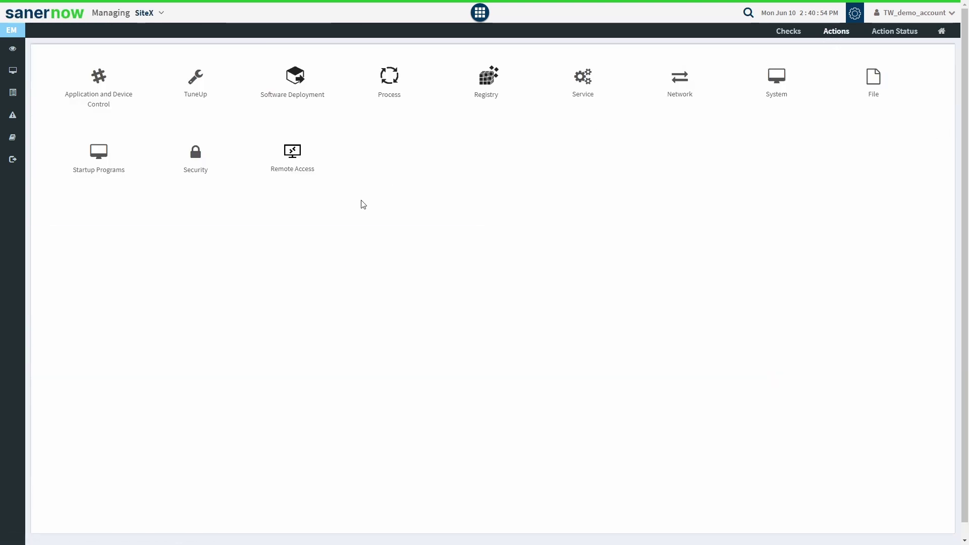
click(300, 177)
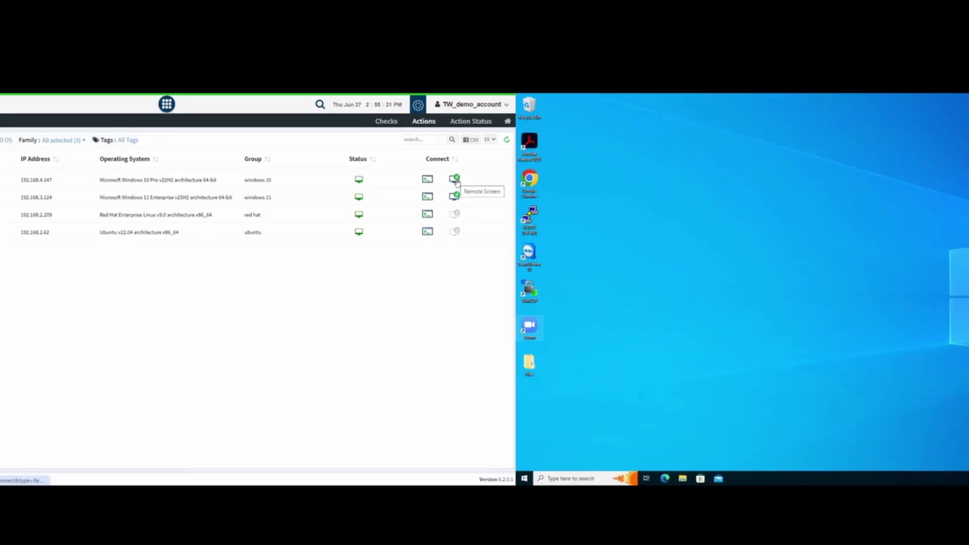
Step: Start a Remote Screen session to the Windows 10 endpoint and grant future-access consent there
click(456, 180)
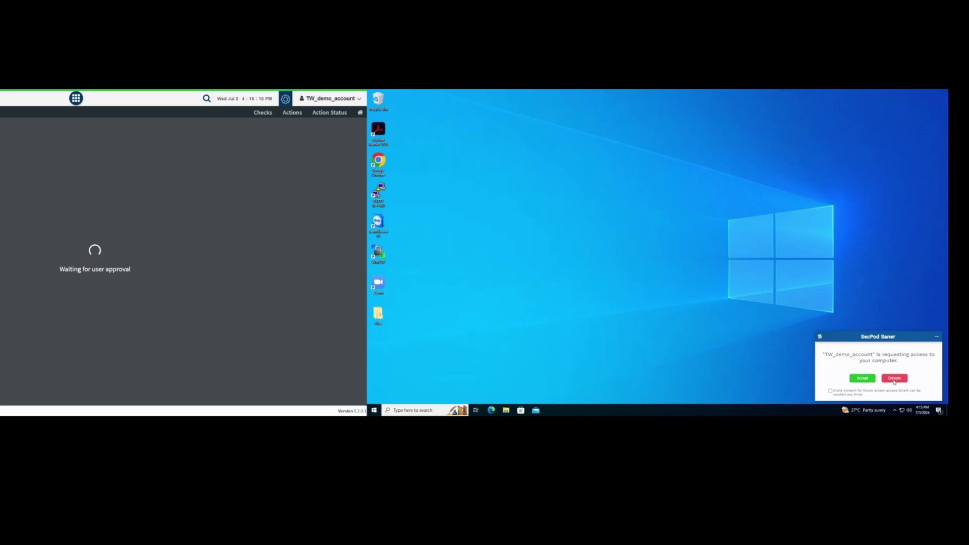
click(831, 392)
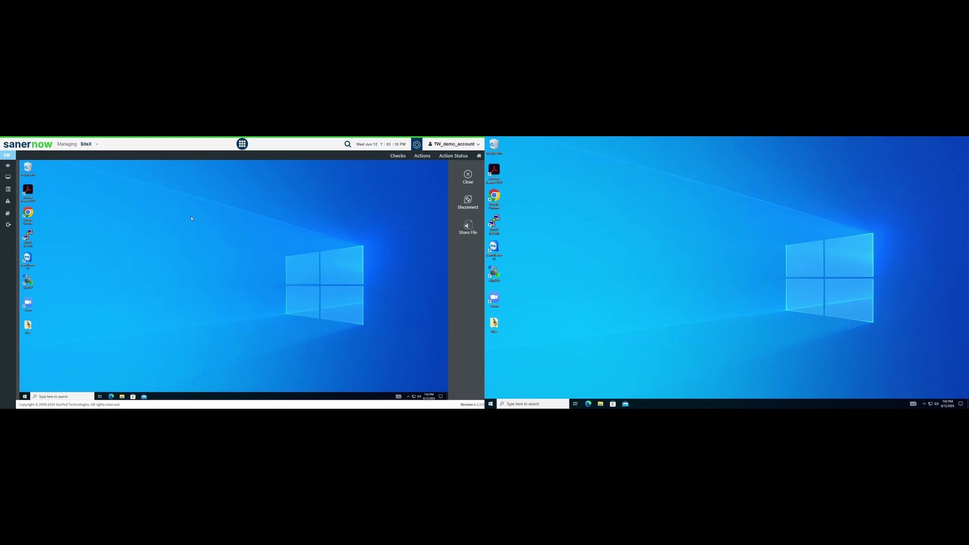
click(122, 396)
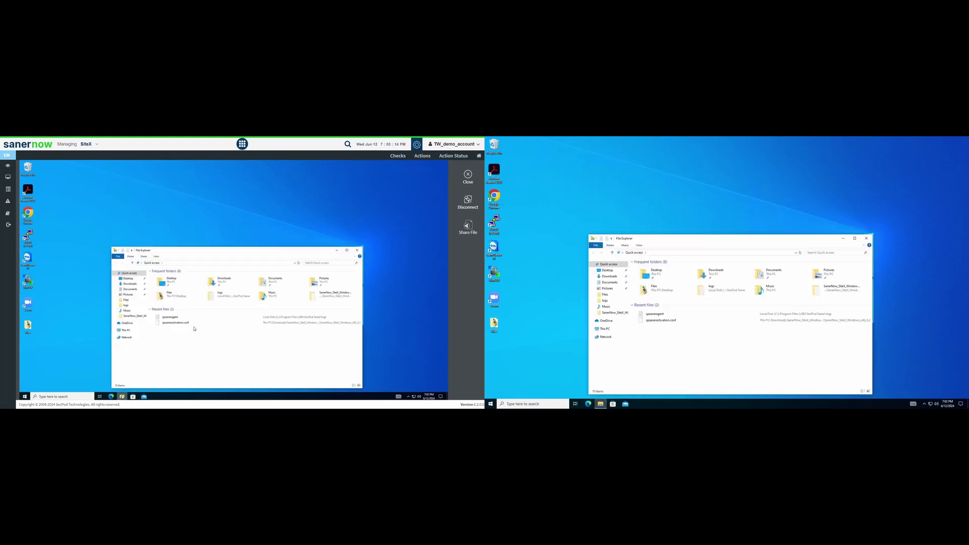
click(358, 250)
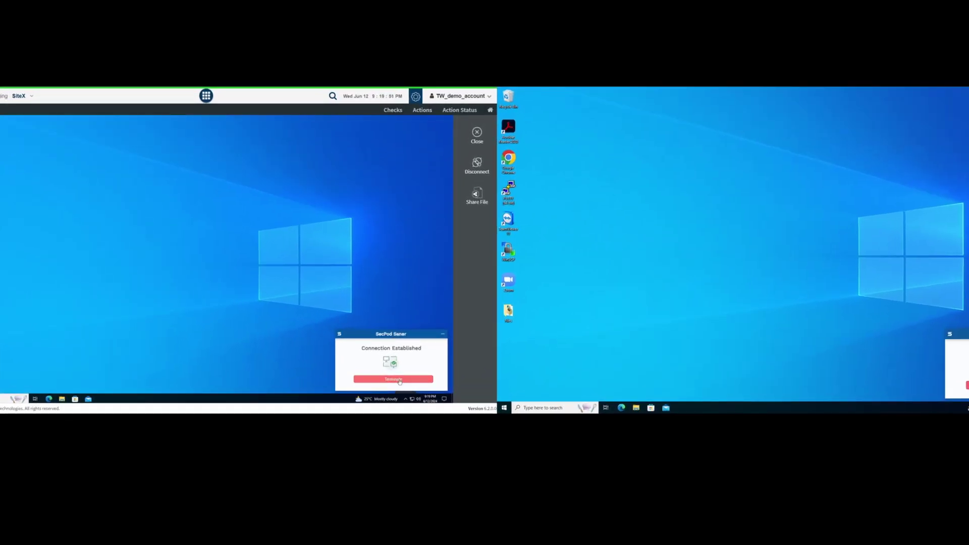
Step: Dismiss the Saner notice and revoke auto-connect consent from the endpoint's Saner tray menu
click(394, 379)
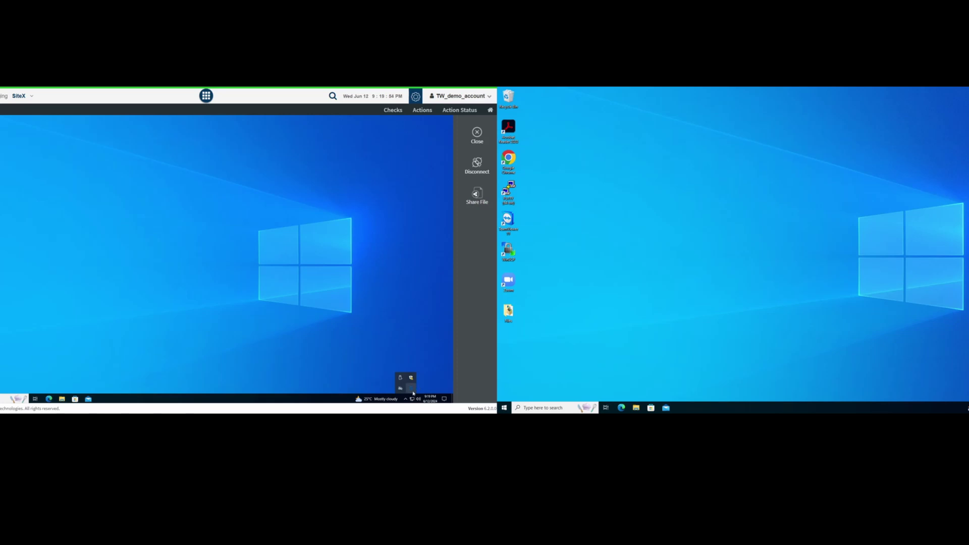
right_click(413, 393)
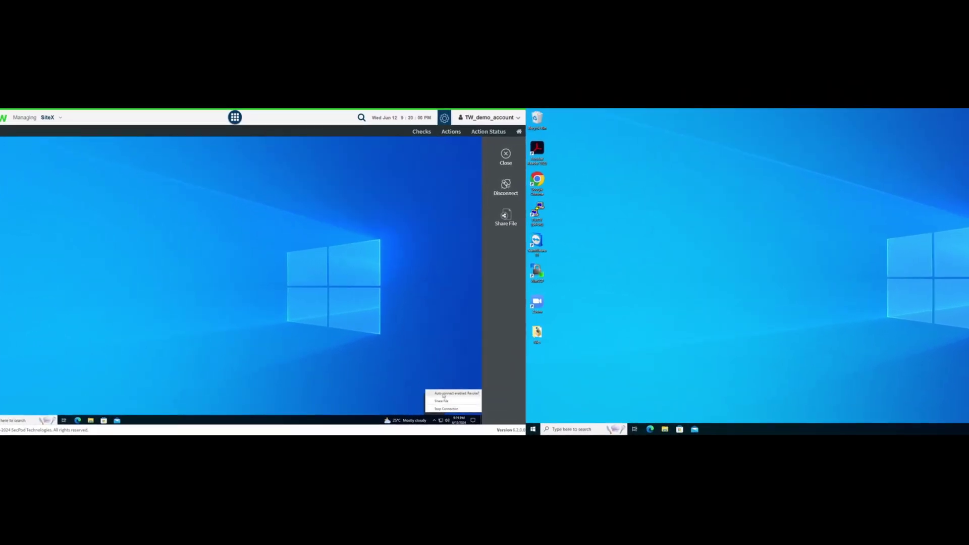
click(443, 397)
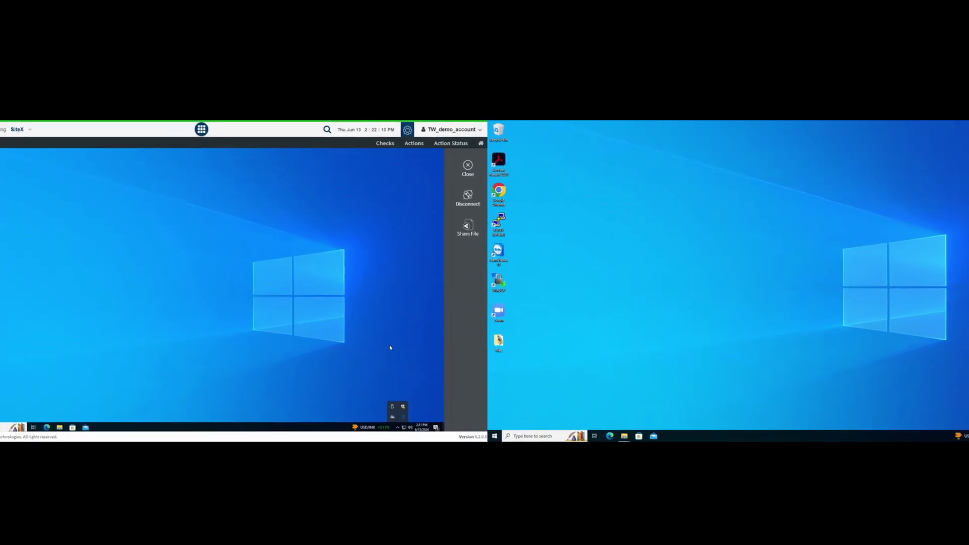
Step: Share the 7-zip-7z440 installer from Downloads > Remote_Access to the Windows endpoint
click(467, 231)
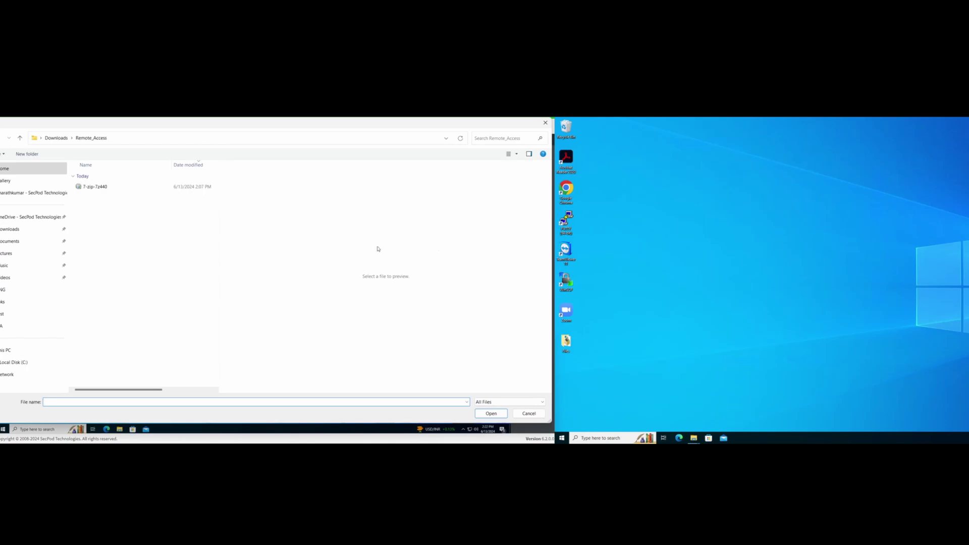
double_click(94, 187)
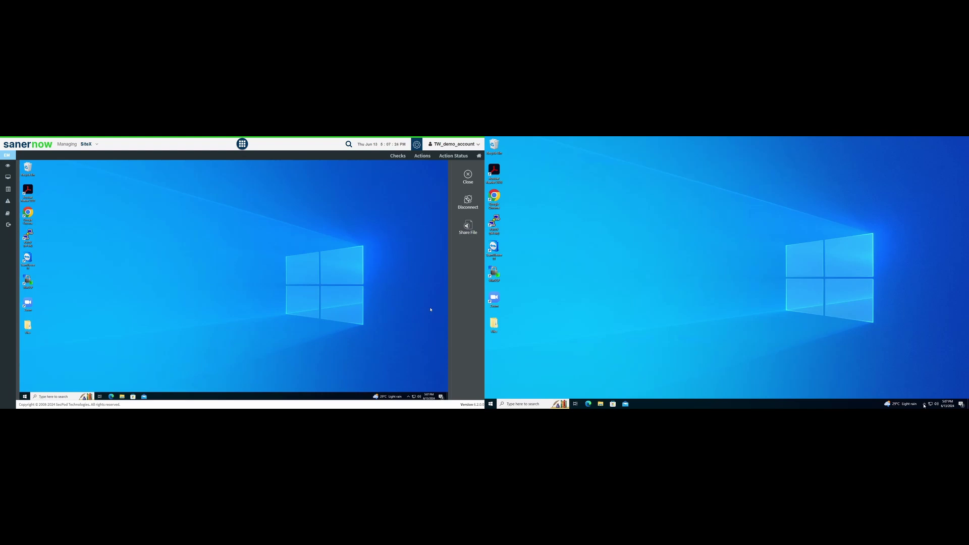
Step: From the endpoint's Saner tray menu, upload WinSCP-5.17.9-Setup to the admin machine
click(924, 405)
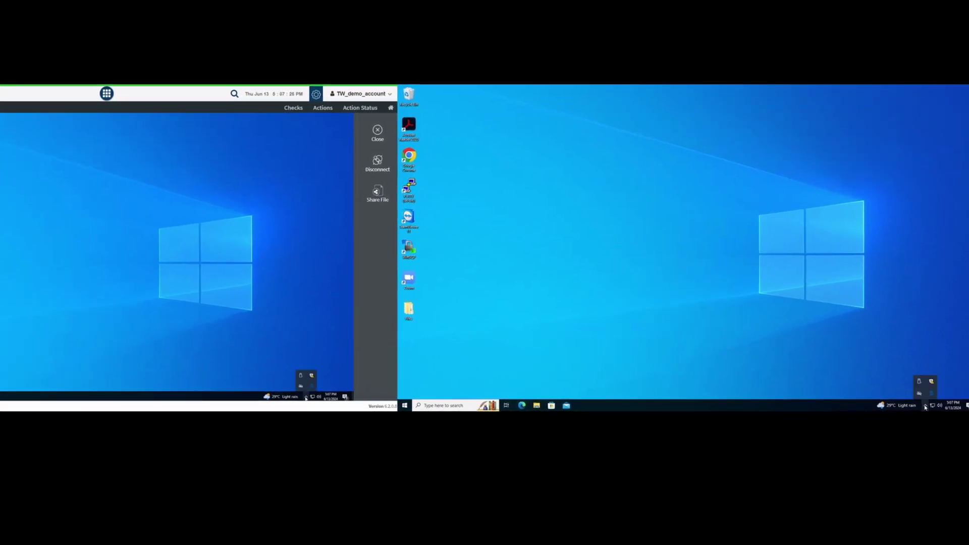
right_click(931, 393)
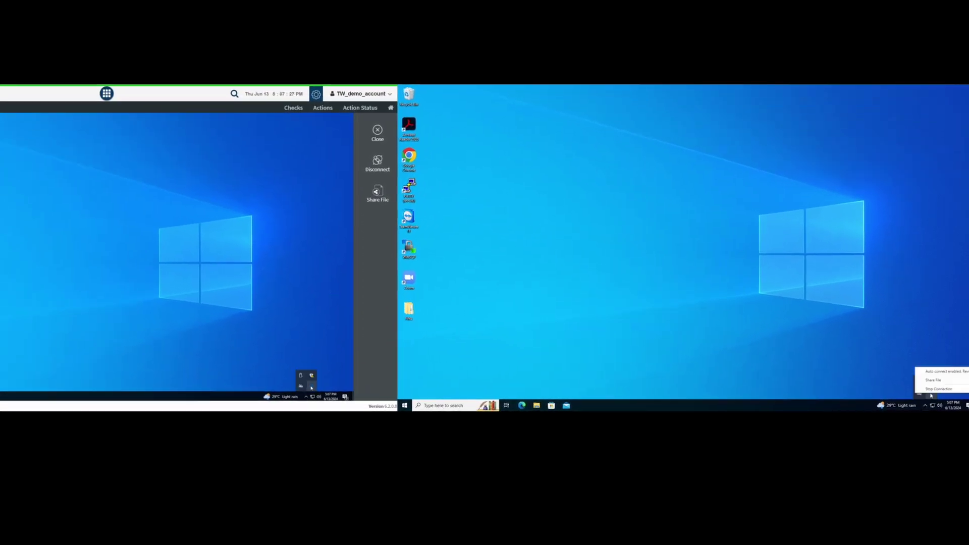
click(931, 382)
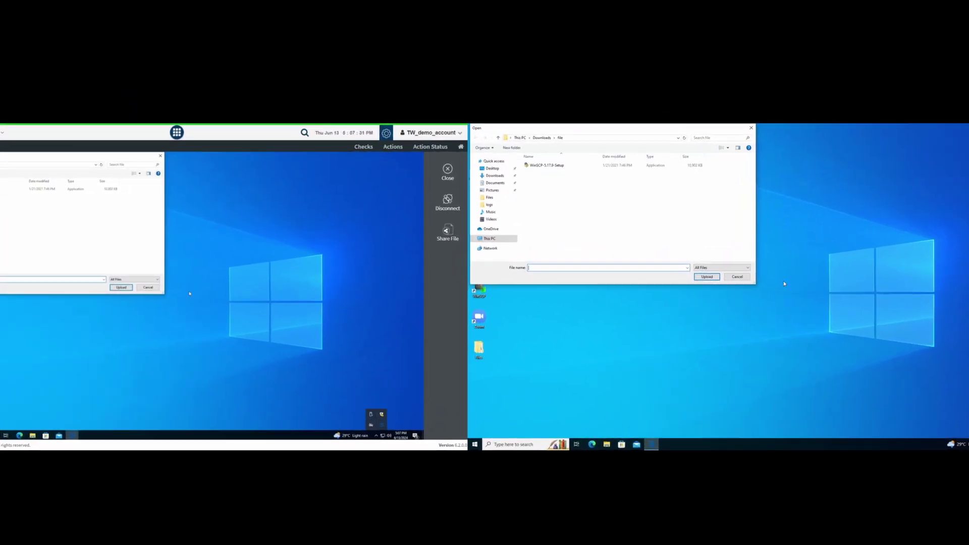
click(552, 167)
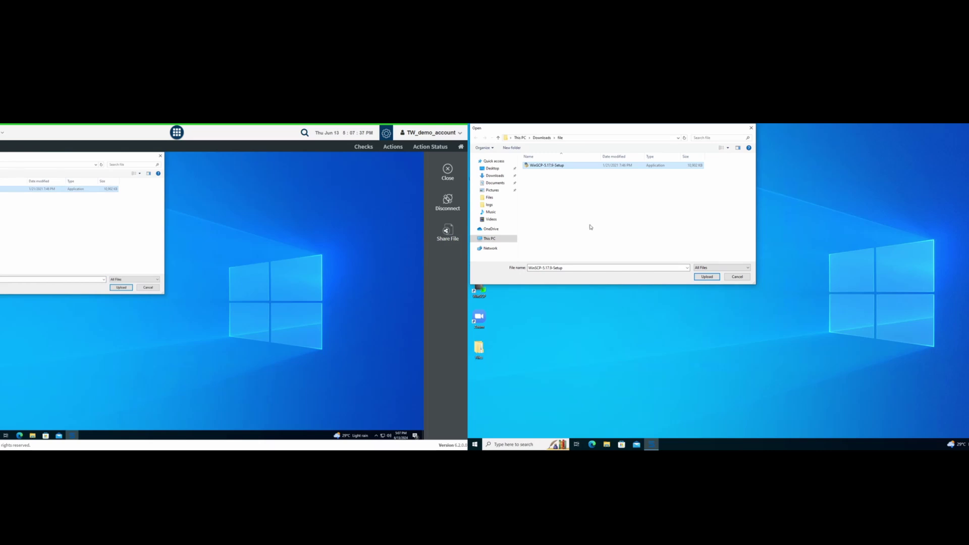
click(706, 277)
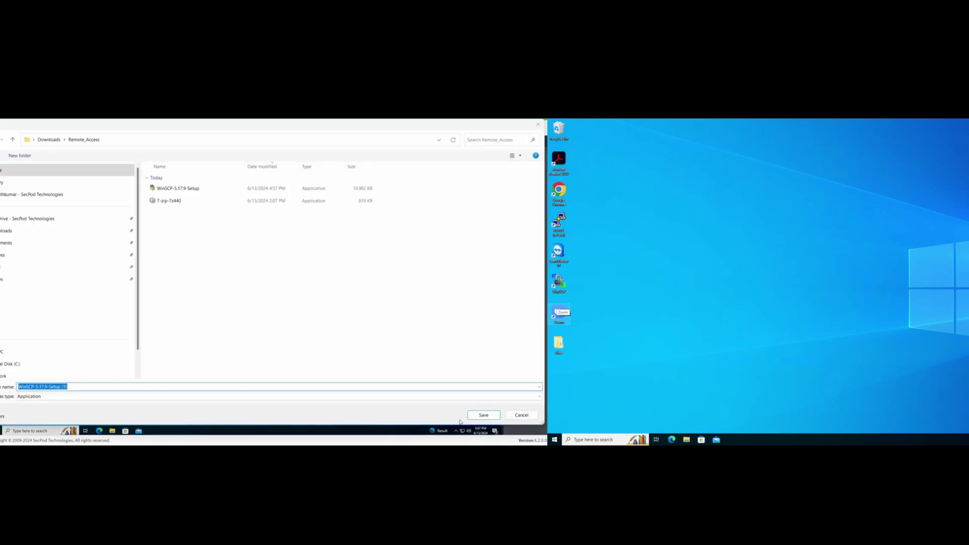
Step: Save the received WinSCP installer into the local Remote_Access folder
click(484, 415)
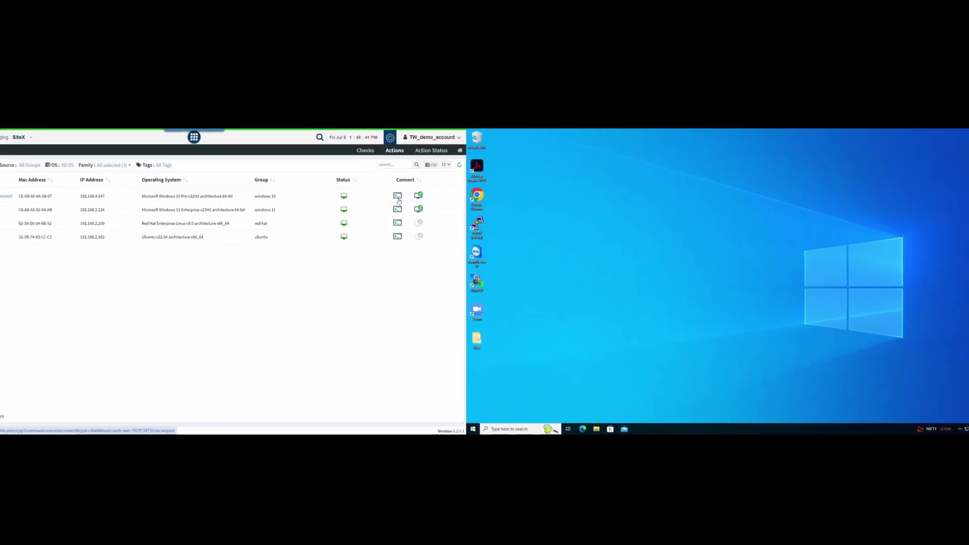
Step: Open an endpoint-approved remote shell on Windows 10 and run hostname and ipconfig /all
click(399, 201)
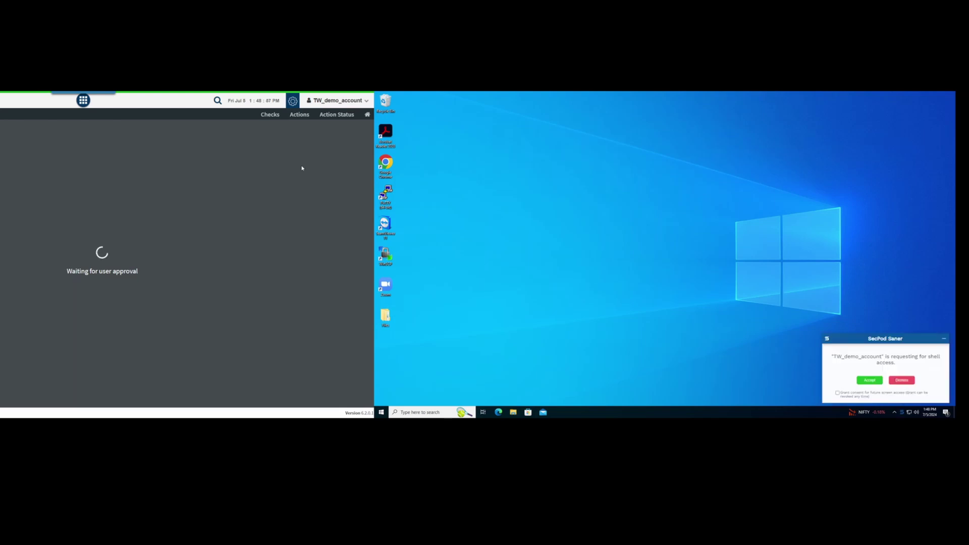
click(868, 380)
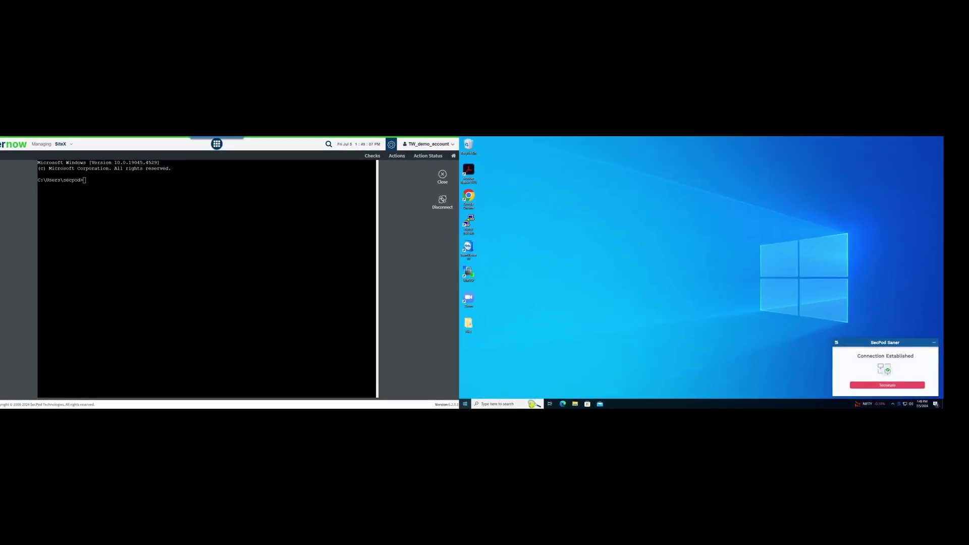
text(hostname)
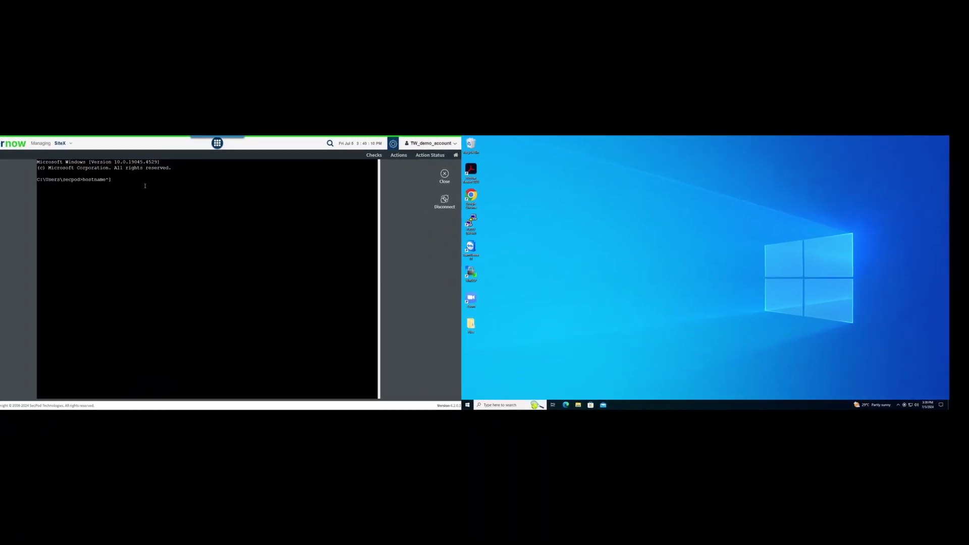
key(BackSpace)
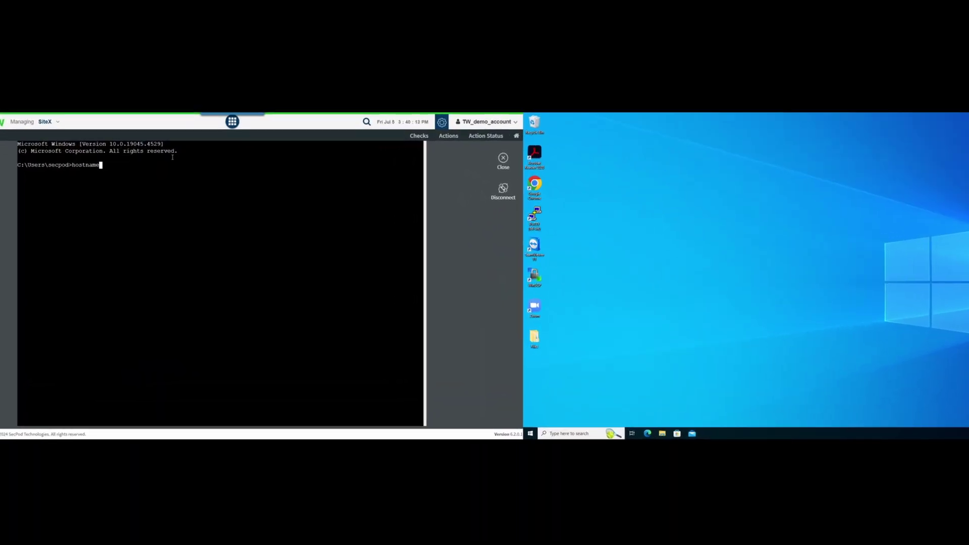
click(277, 128)
click(192, 183)
text(hs)
key(BackSpace)
key(BackSpace)
key(Return)
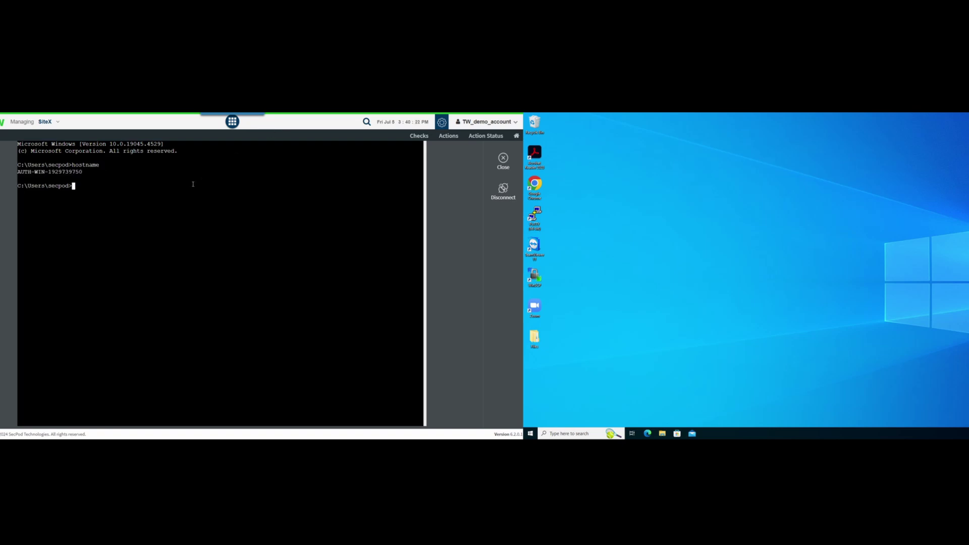
text(ipconfig /all)
key(Return)
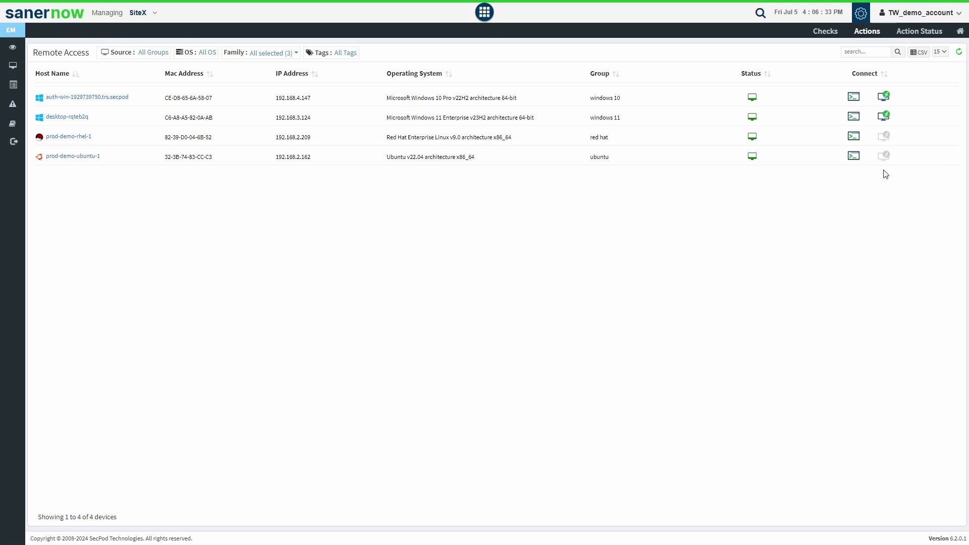
Step: Open a remote shell on prod-demo-ubuntu-1 and begin typing a command at the root prompt
click(856, 159)
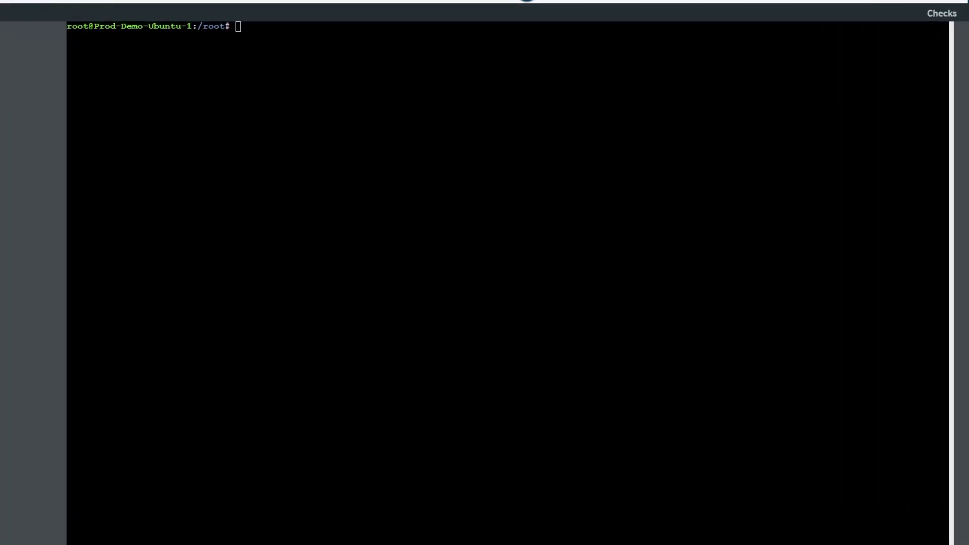
text(hos)
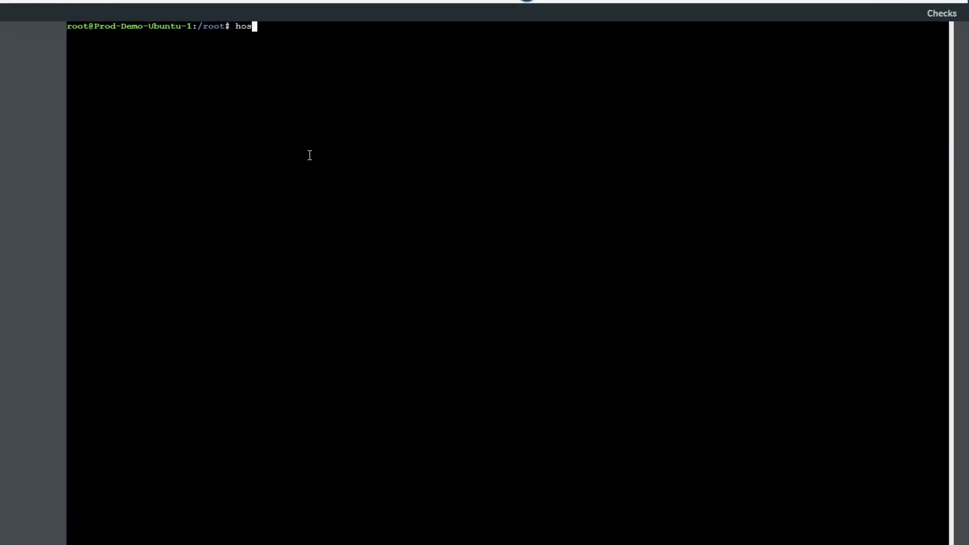